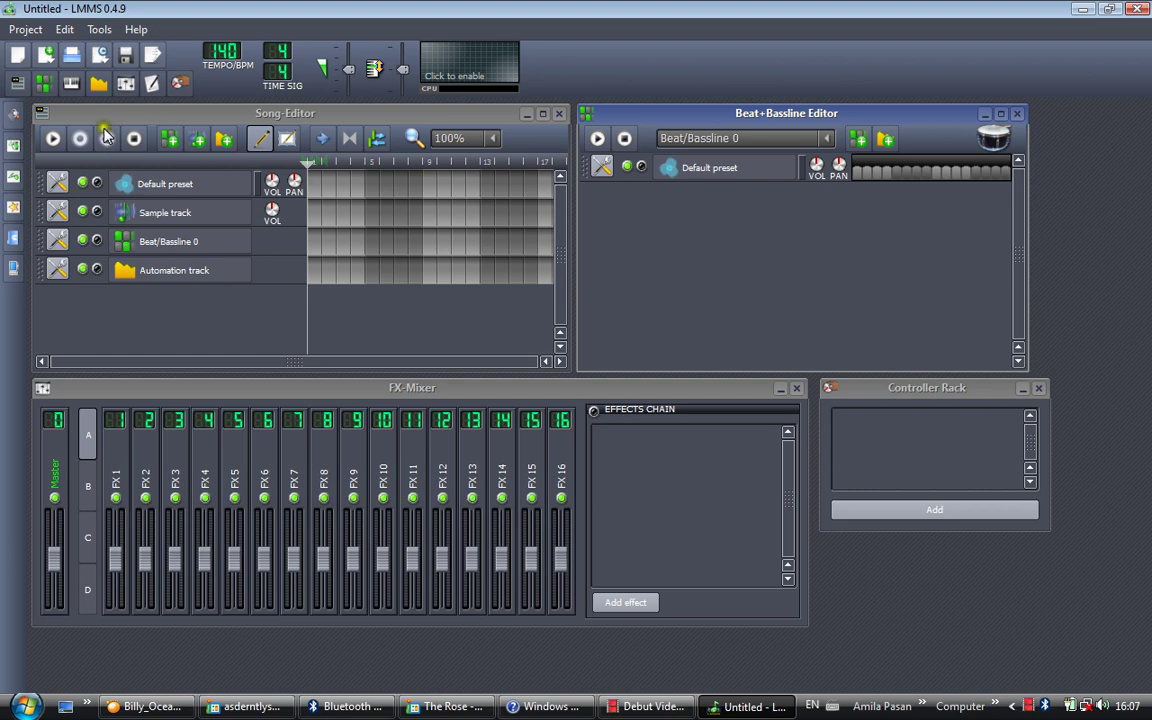
Create a new project and open the Default preset instrument from the Beat+Bassline Editor, moving its window towards the middle.
{"action": "left_click", "coordinate": [22, 30]}
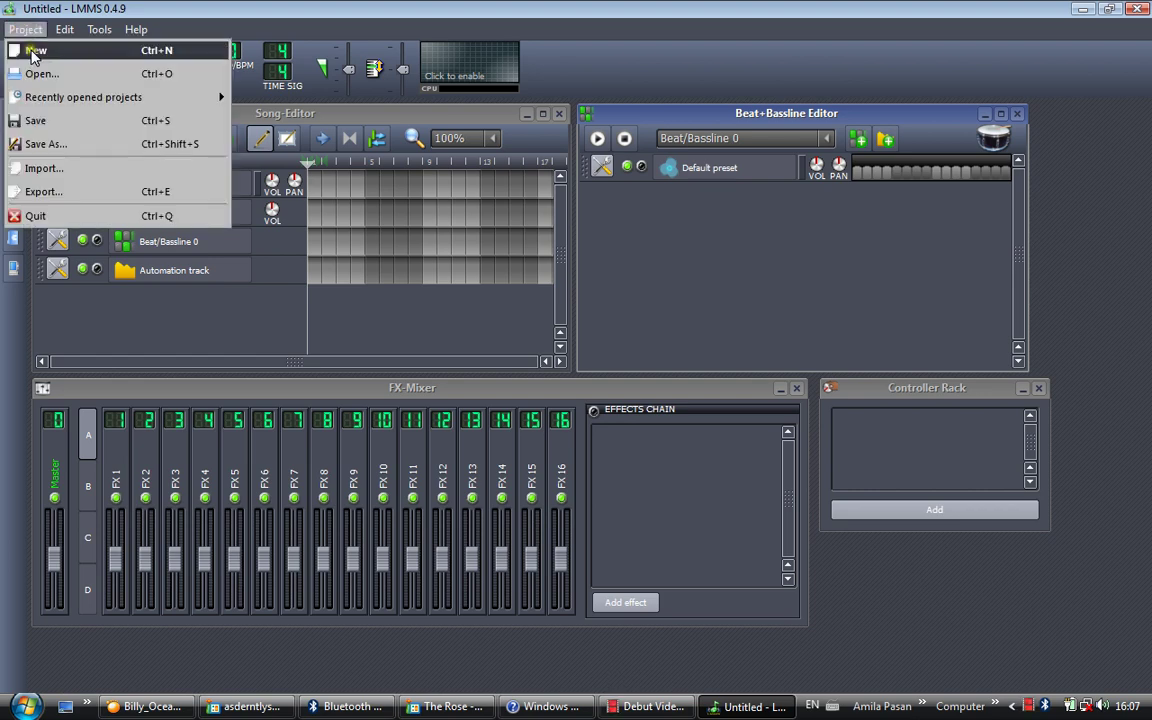
{"action": "left_click", "coordinate": [32, 46]}
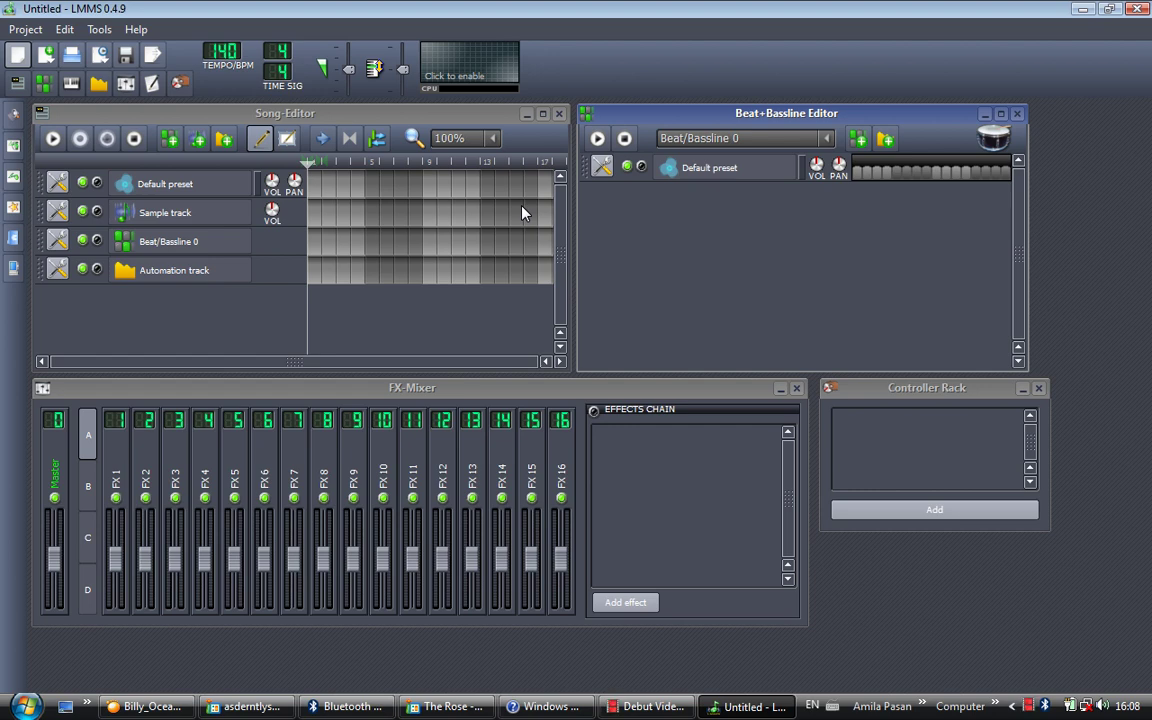
{"action": "left_click", "coordinate": [692, 167]}
{"action": "left_click", "coordinate": [797, 114]}
{"action": "left_click", "coordinate": [746, 187]}
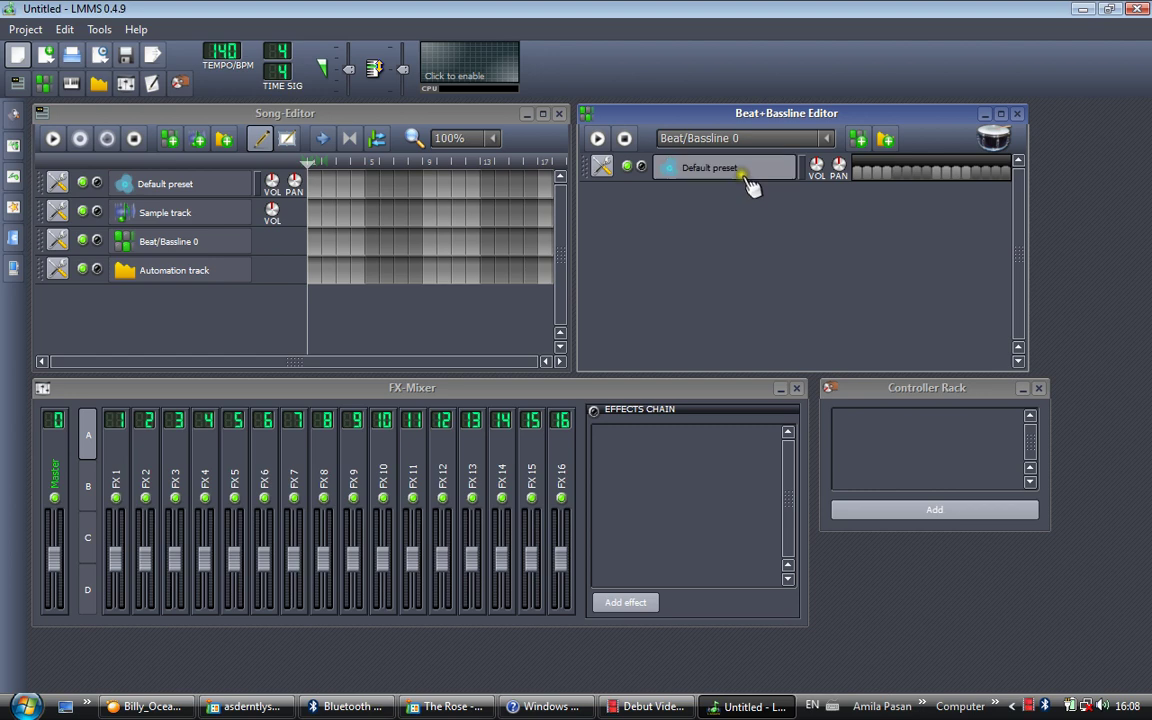
{"action": "left_click", "coordinate": [746, 174]}
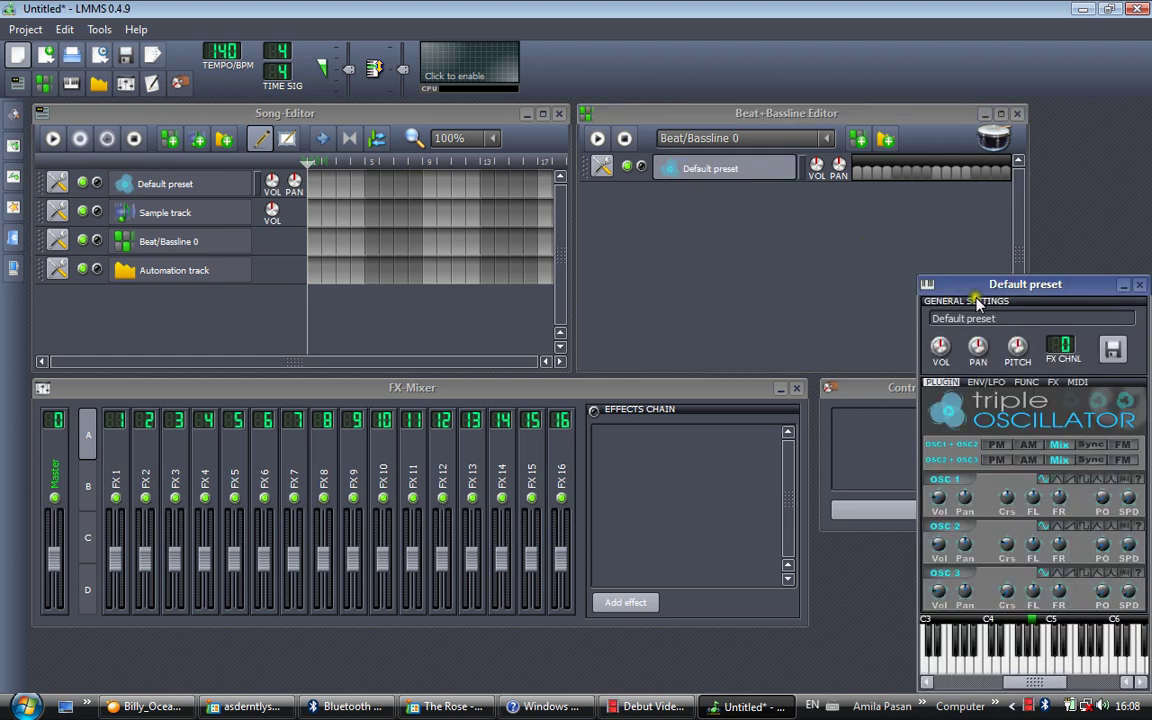
{"action": "left_click_drag", "start_coordinate": [975, 284], "coordinate": [658, 264]}
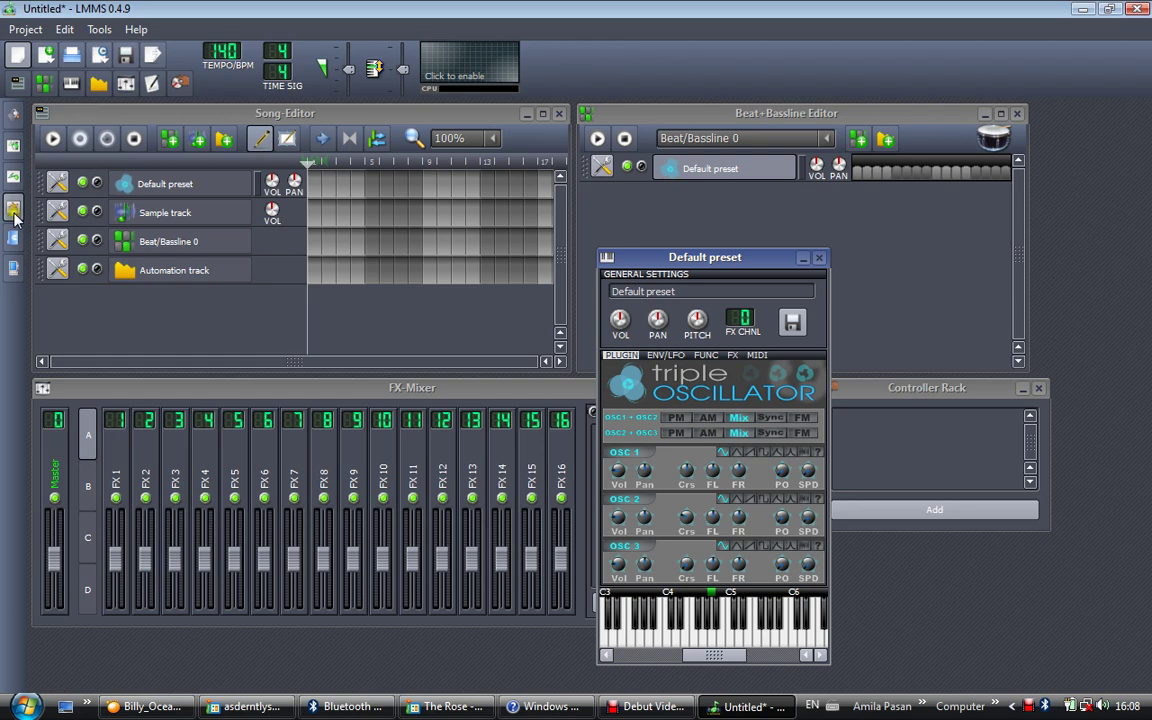
Browse the saved projects and look through the available instrument plugins.
{"action": "left_click", "coordinate": [14, 148]}
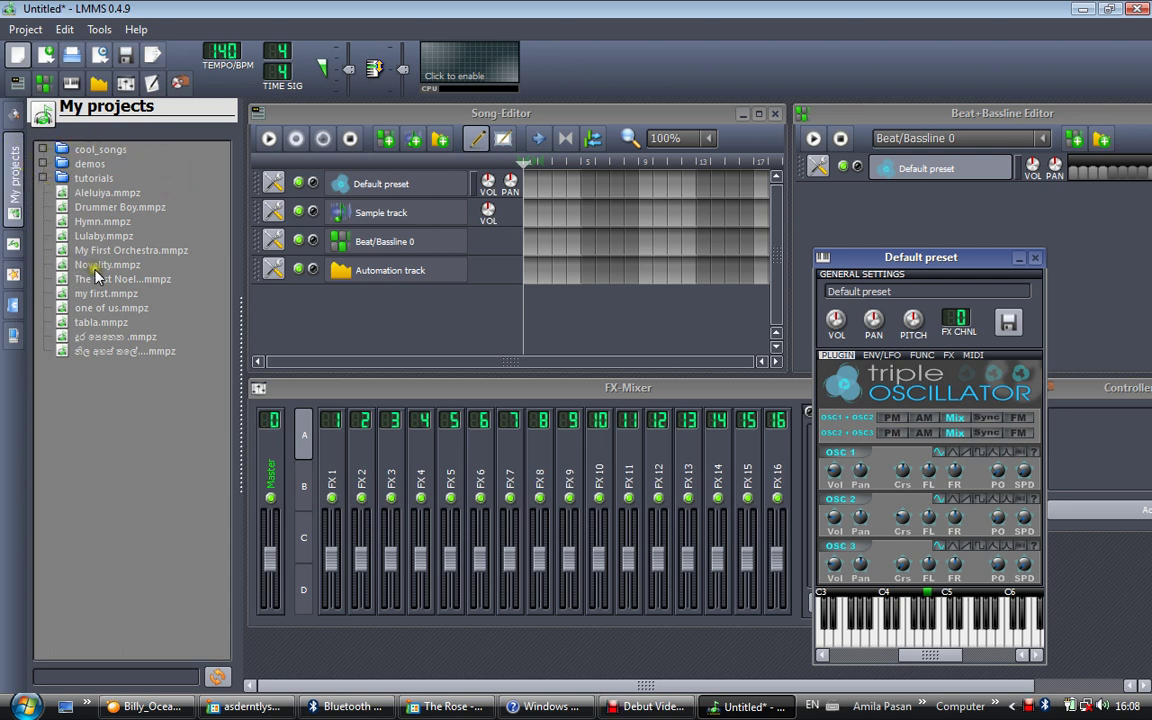
{"action": "left_click", "coordinate": [13, 118]}
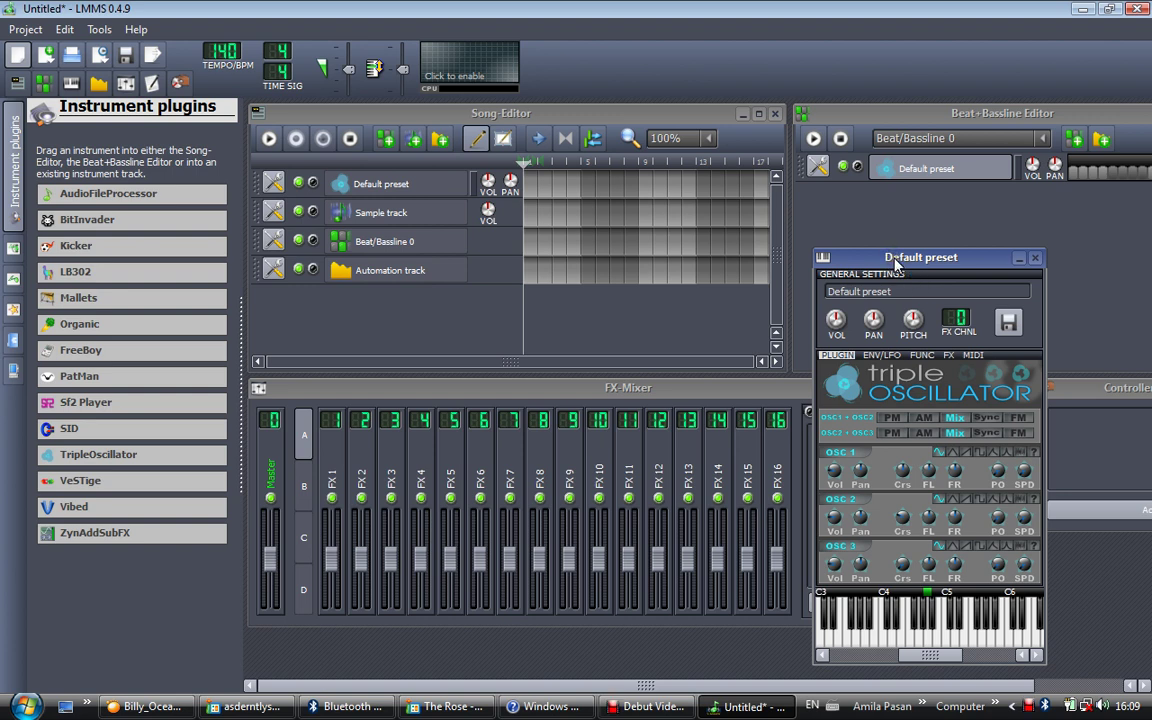
{"action": "mouse_move", "coordinate": [168, 228]}
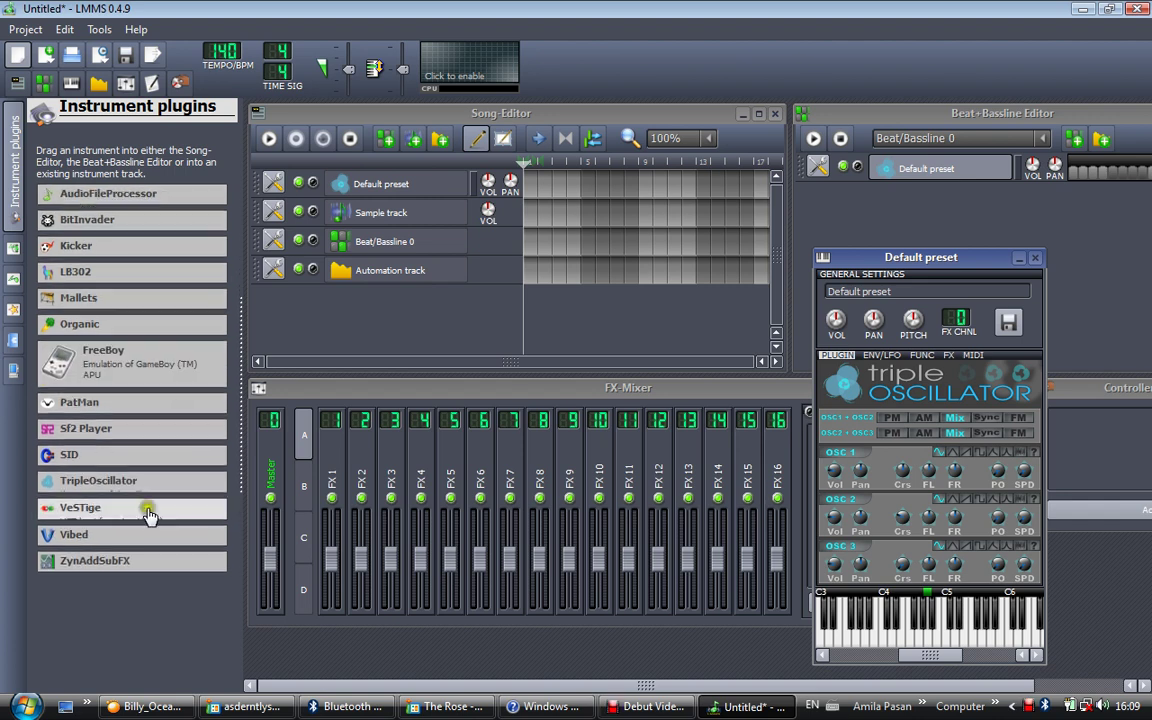
{"action": "mouse_move", "coordinate": [155, 540]}
{"action": "mouse_move", "coordinate": [163, 271]}
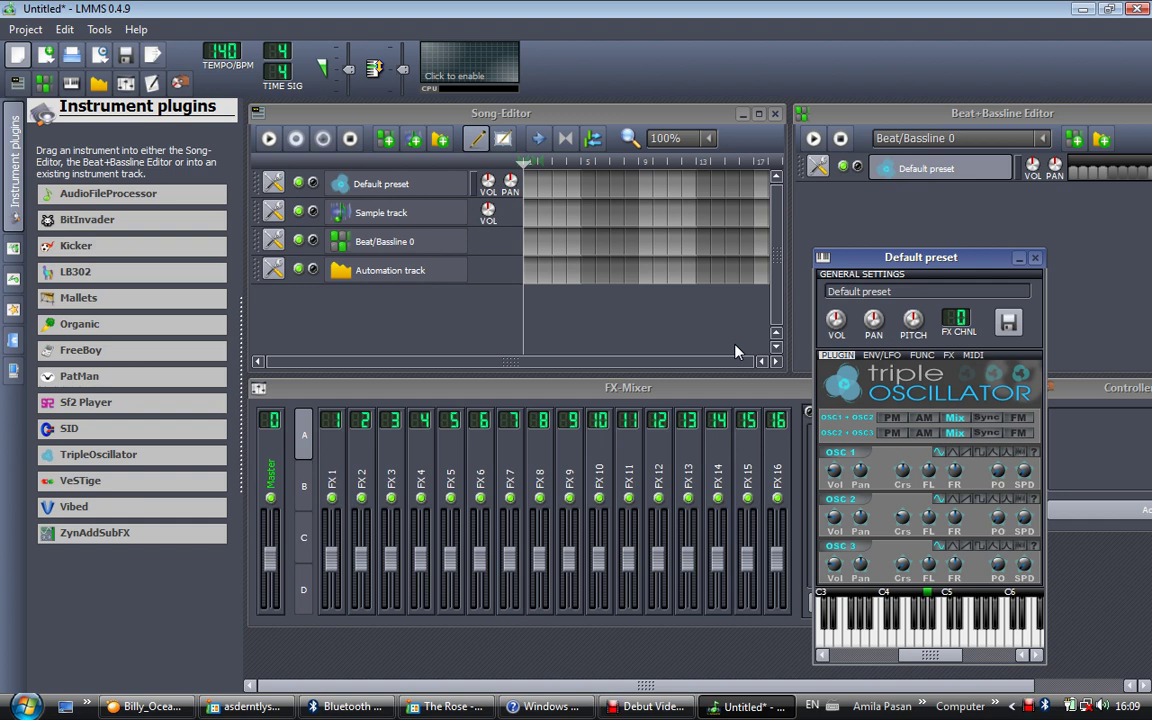
Add the Erazor.xpf preset from the AudioFileProcessor presets to the Beat+Bassline Editor and open its instrument window.
{"action": "left_click", "coordinate": [13, 310]}
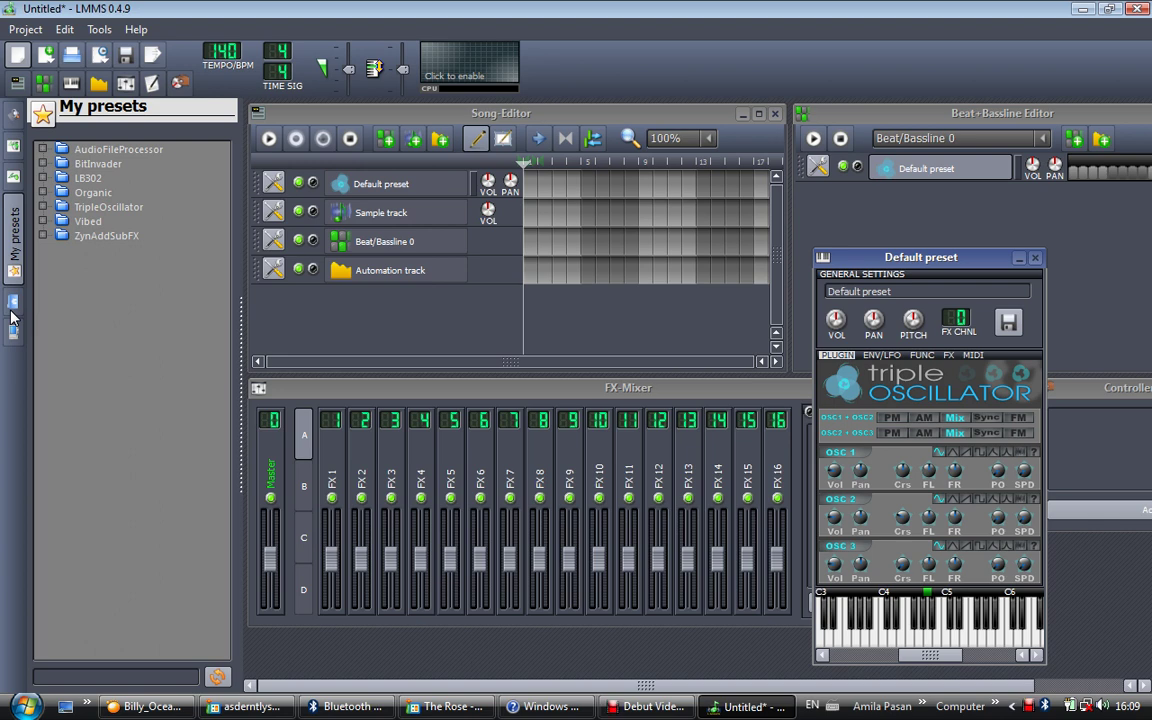
{"action": "double_click", "coordinate": [93, 151]}
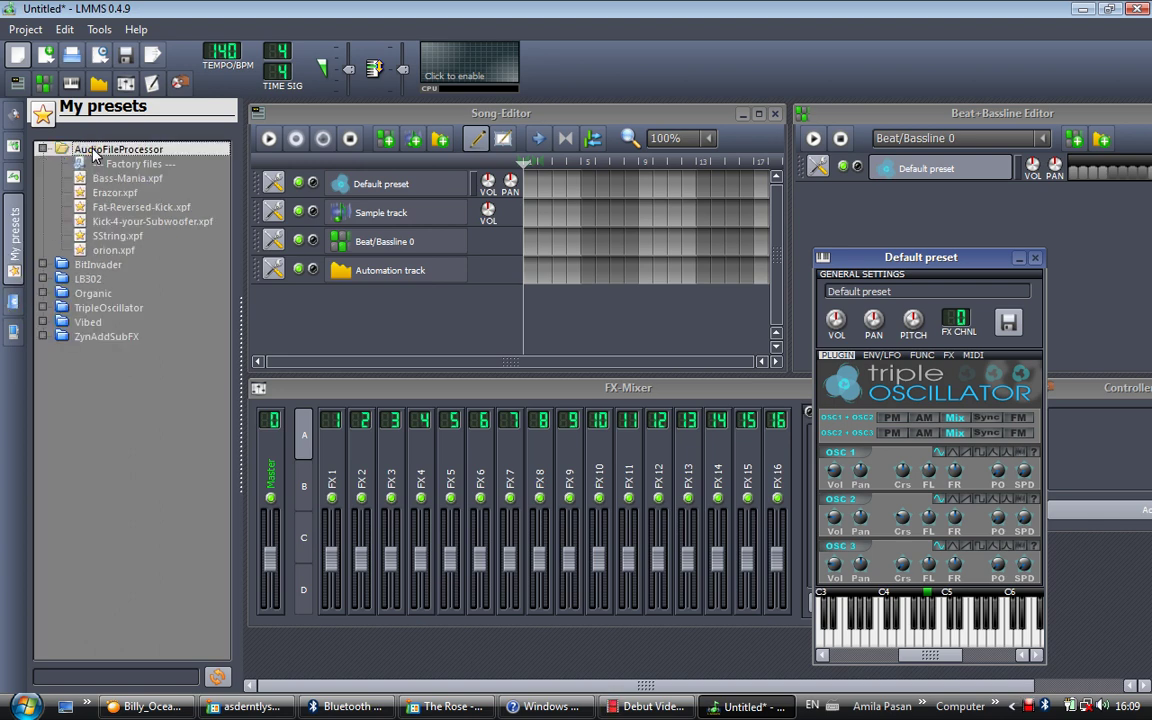
{"action": "double_click", "coordinate": [81, 265]}
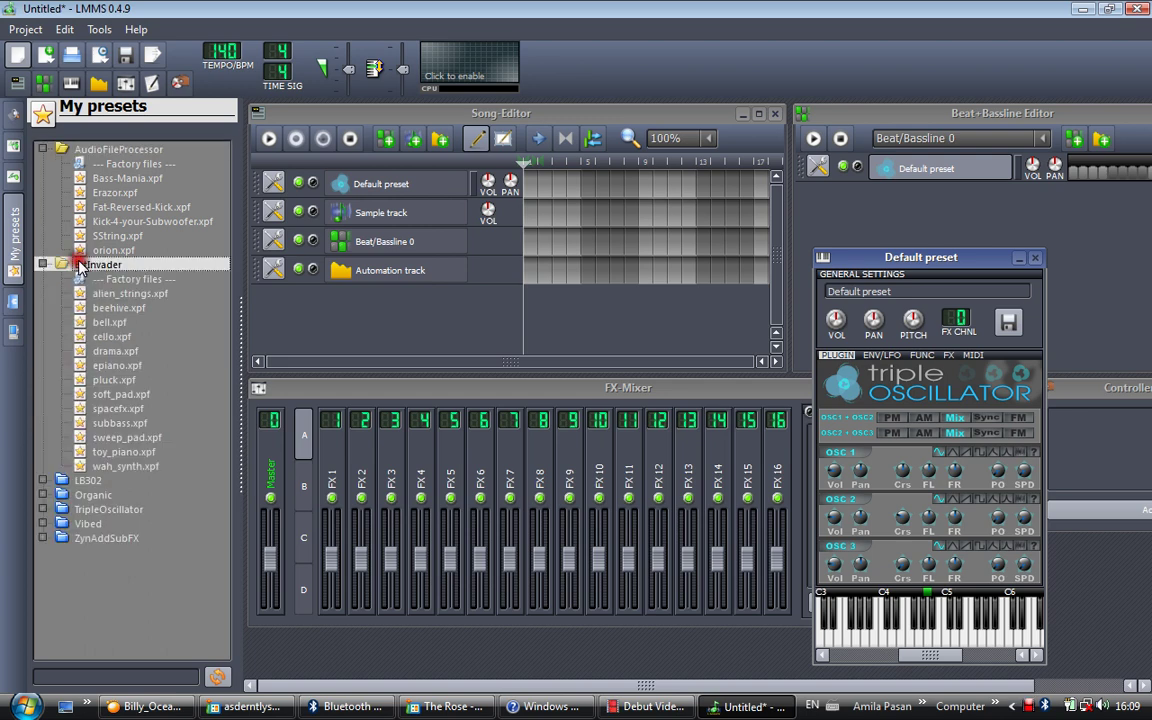
{"action": "double_click", "coordinate": [108, 193]}
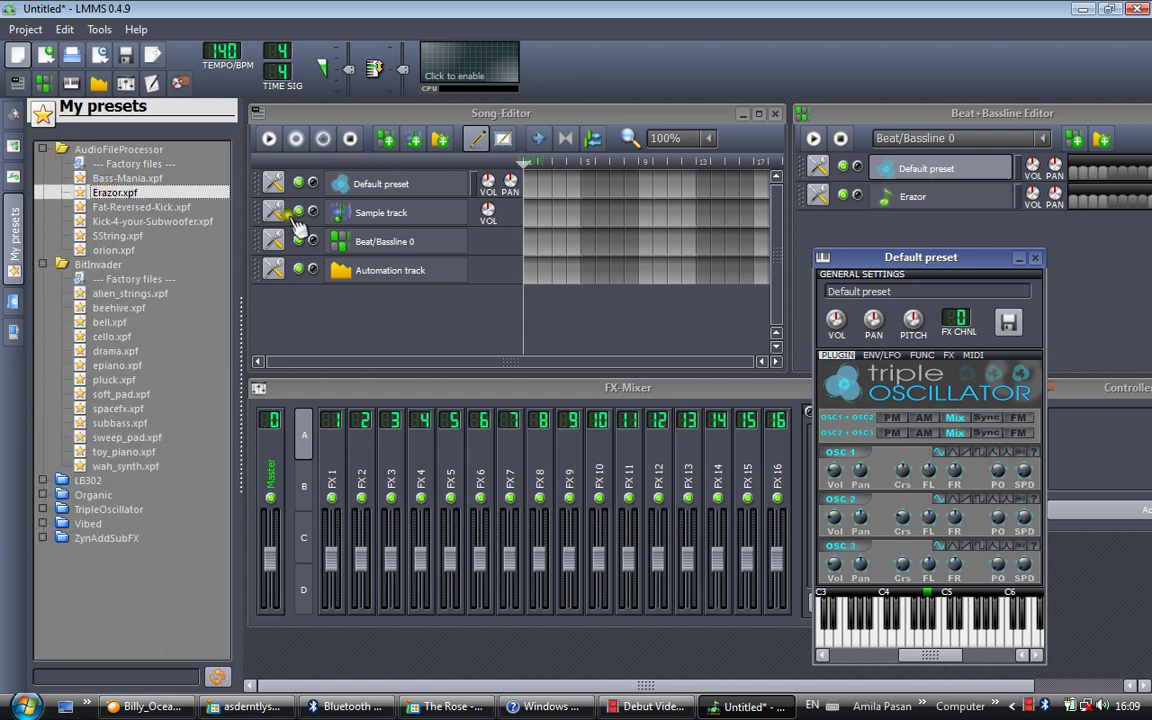
{"action": "left_click", "coordinate": [944, 197]}
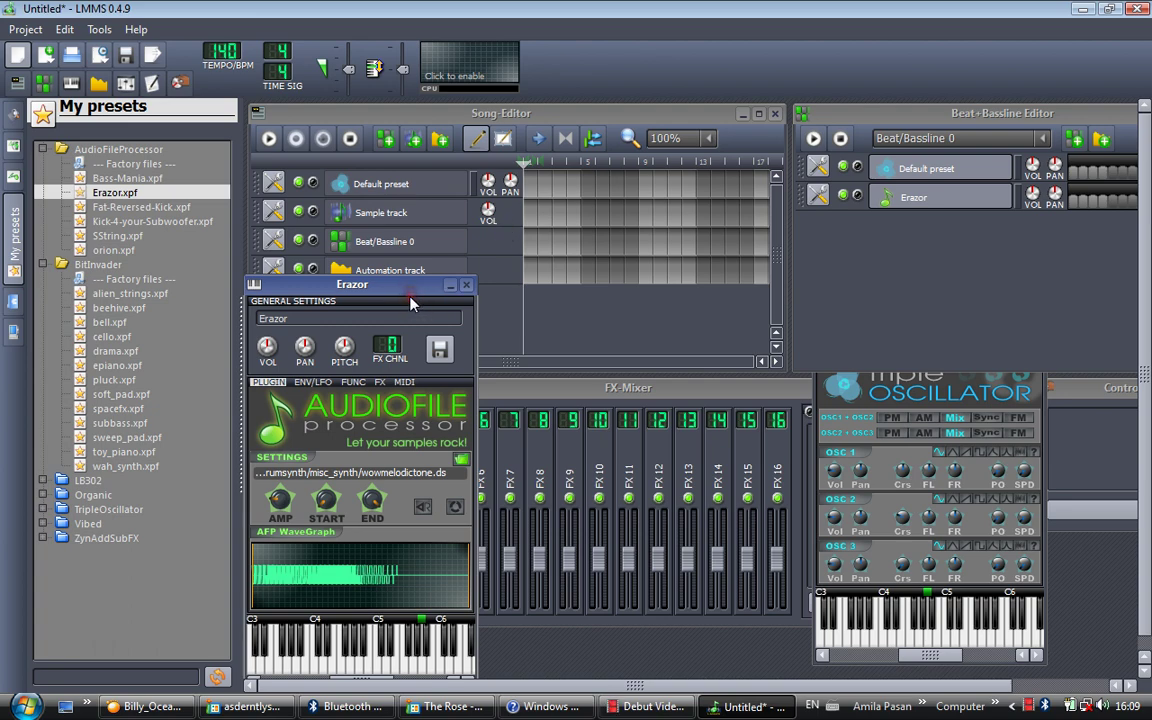
{"action": "left_click_drag", "start_coordinate": [410, 293], "coordinate": [545, 158]}
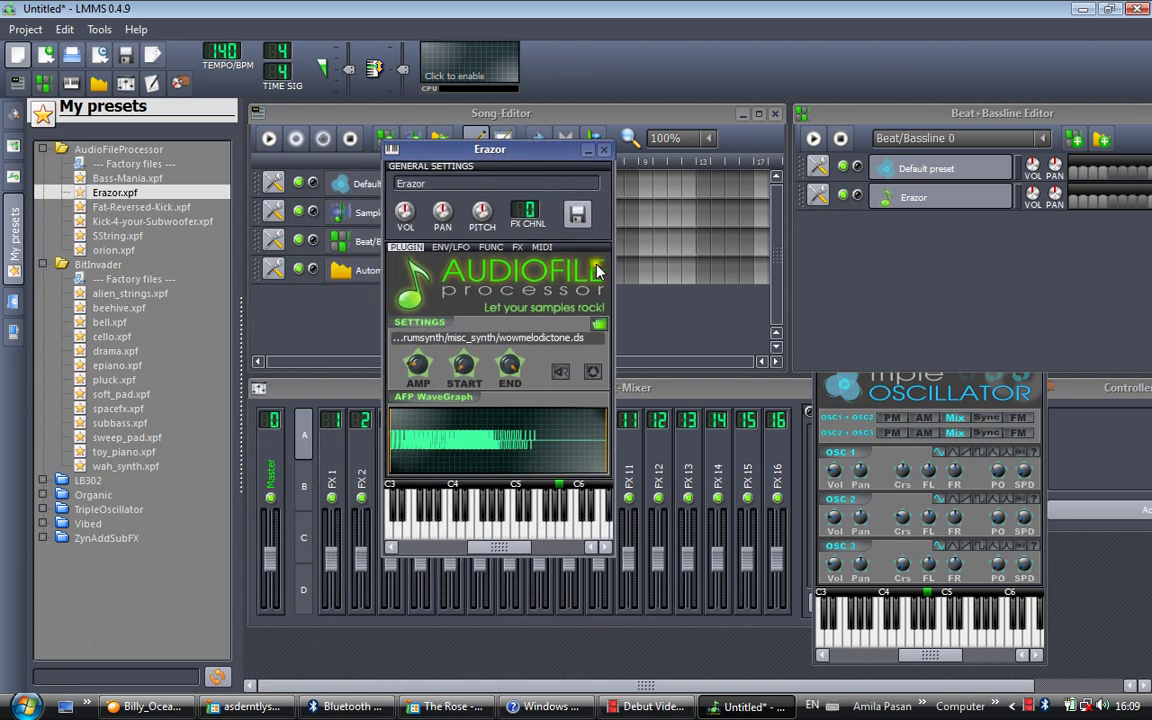
Look at the sample files offered for the Erazor instrument, dismiss the file browser and return to the Default preset window.
{"action": "left_click", "coordinate": [604, 326]}
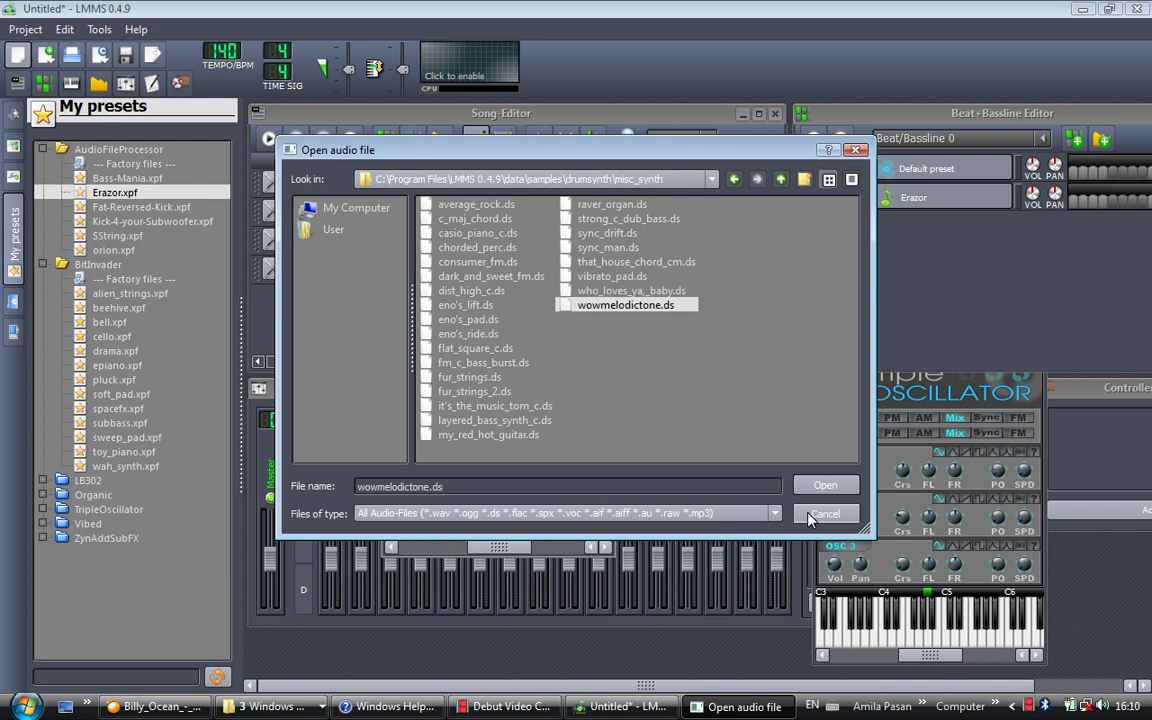
{"action": "left_click", "coordinate": [858, 150]}
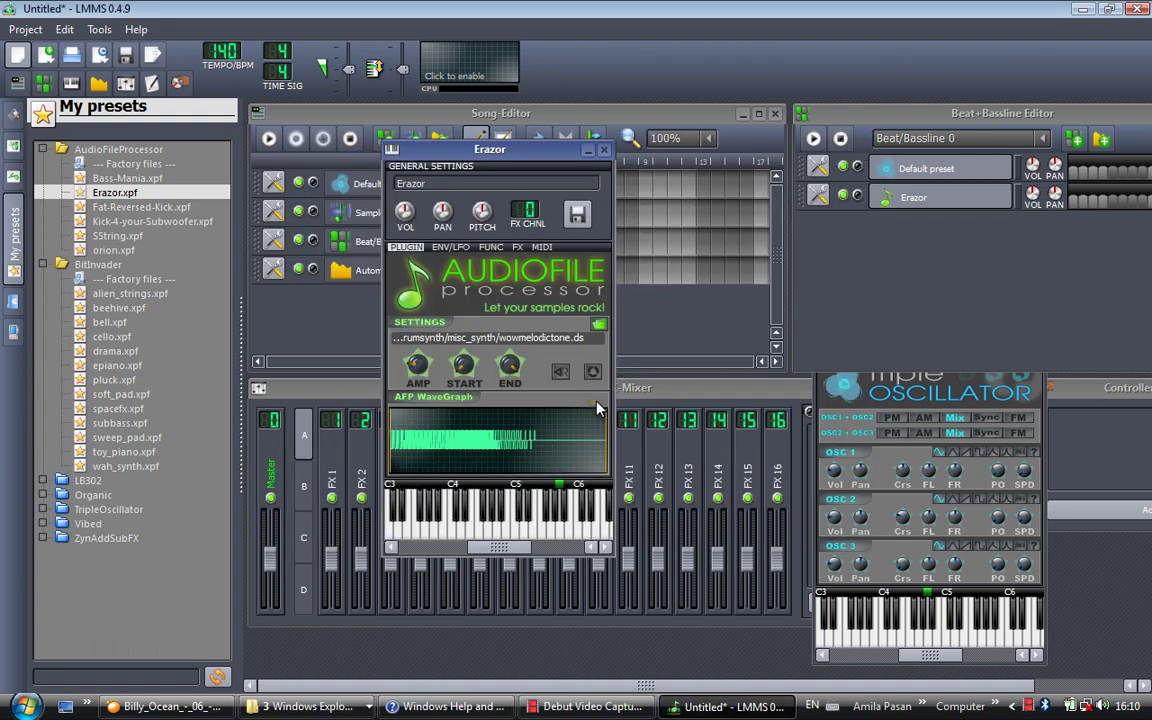
{"action": "key", "text": "q"}
{"action": "left_click", "coordinate": [888, 388]}
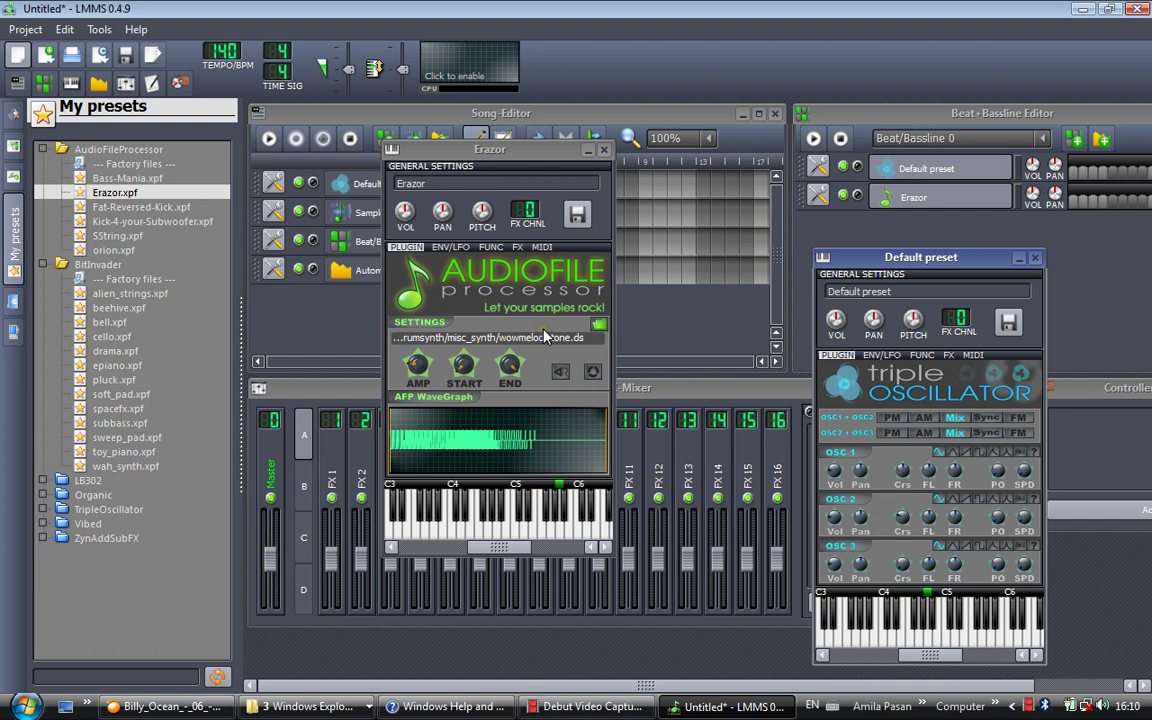
Load the audio file sd.flac from the user's lmms\samples folder into the Erazor instrument.
{"action": "left_click", "coordinate": [599, 323]}
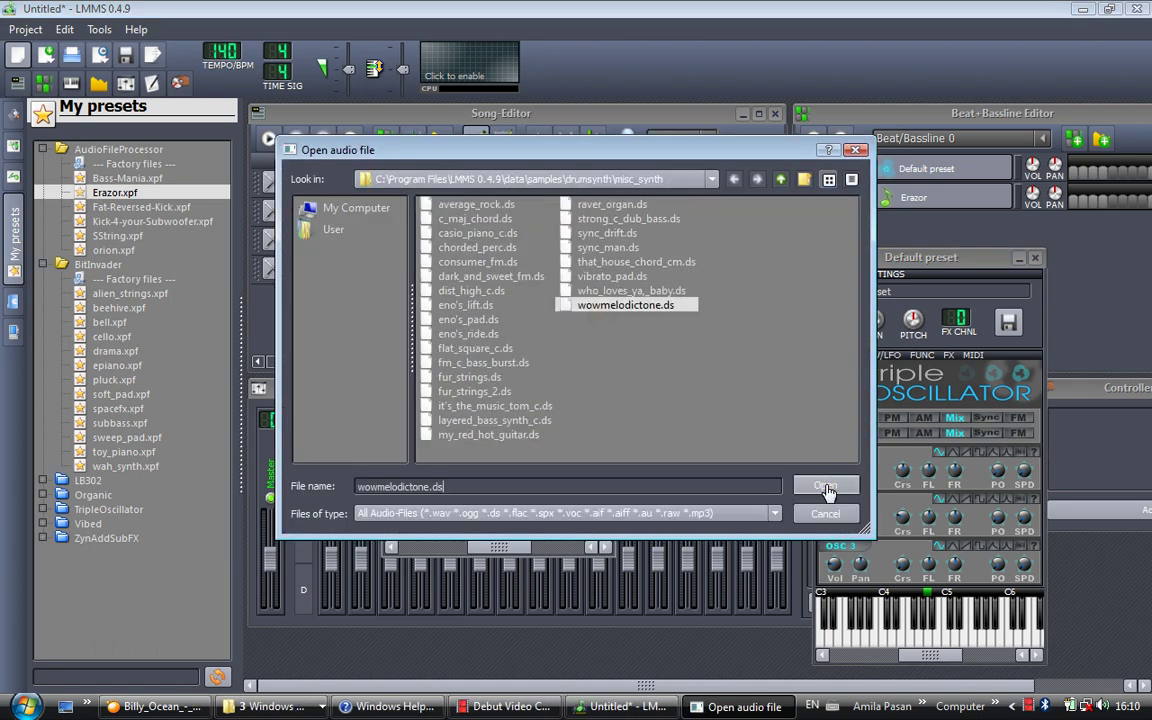
{"action": "left_click", "coordinate": [336, 230]}
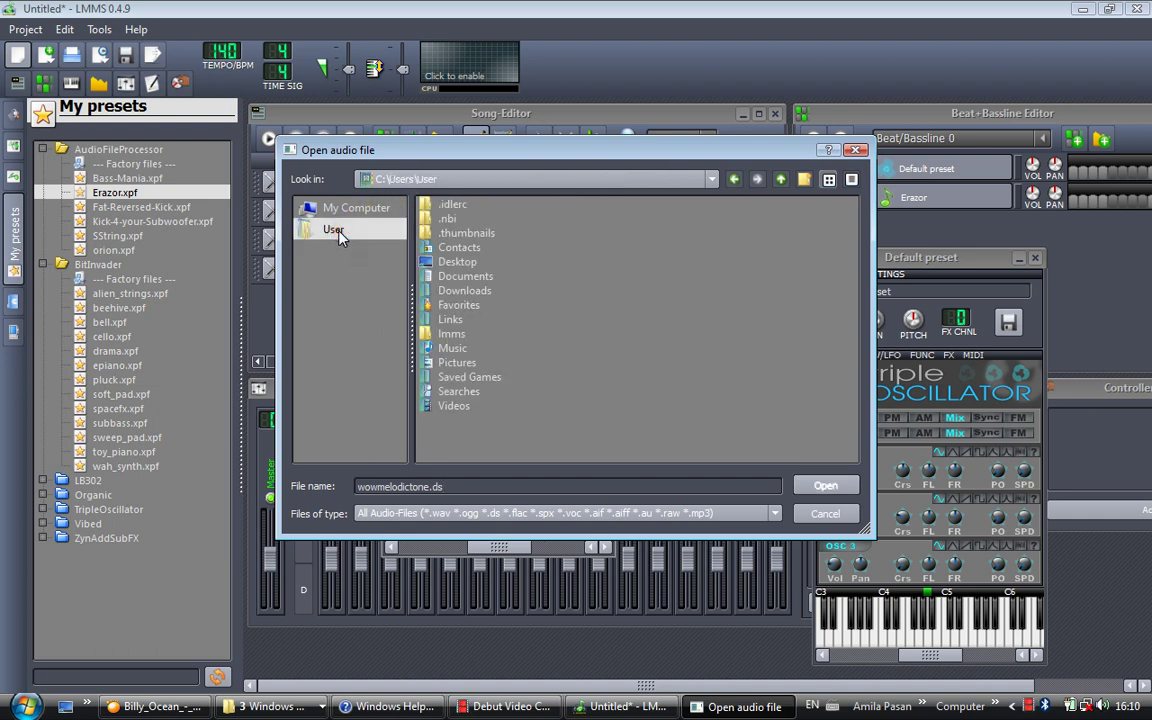
{"action": "double_click", "coordinate": [443, 321]}
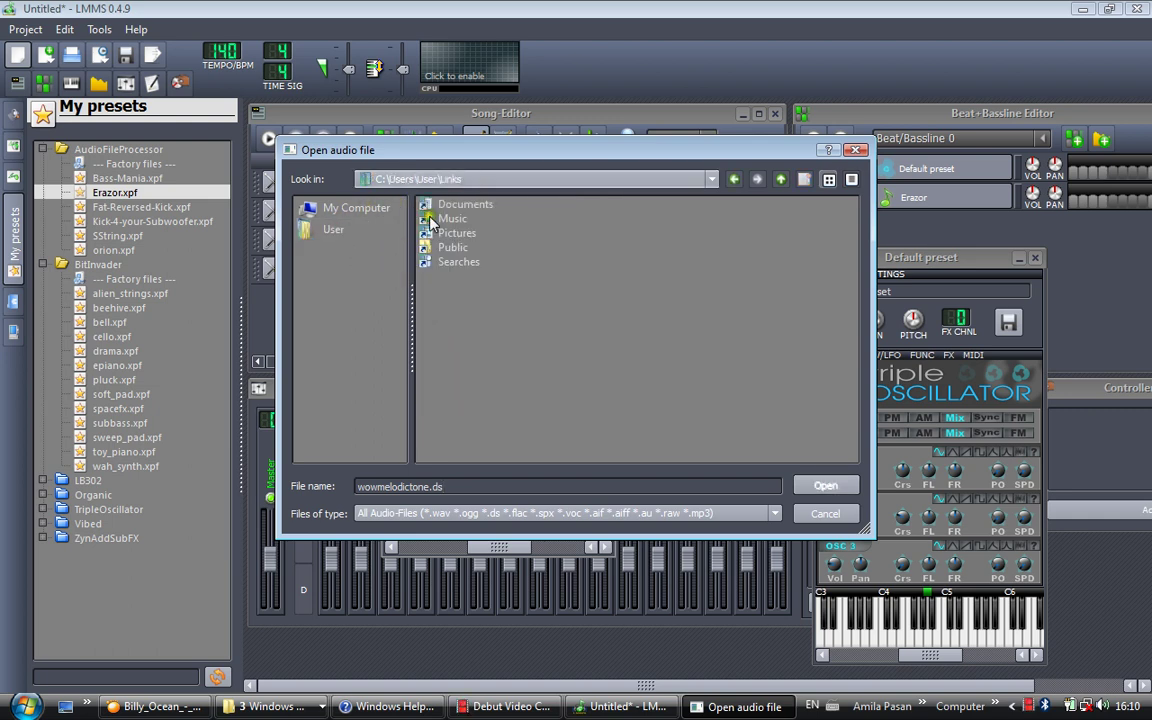
{"action": "left_click", "coordinate": [781, 181]}
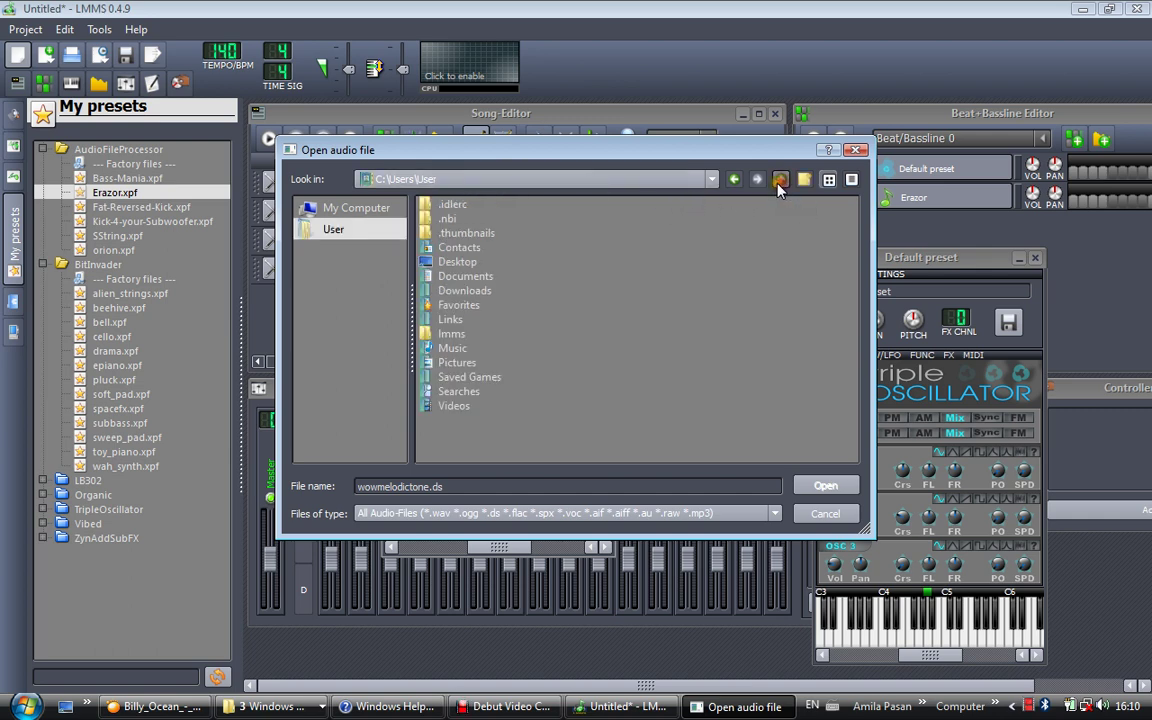
{"action": "double_click", "coordinate": [451, 334]}
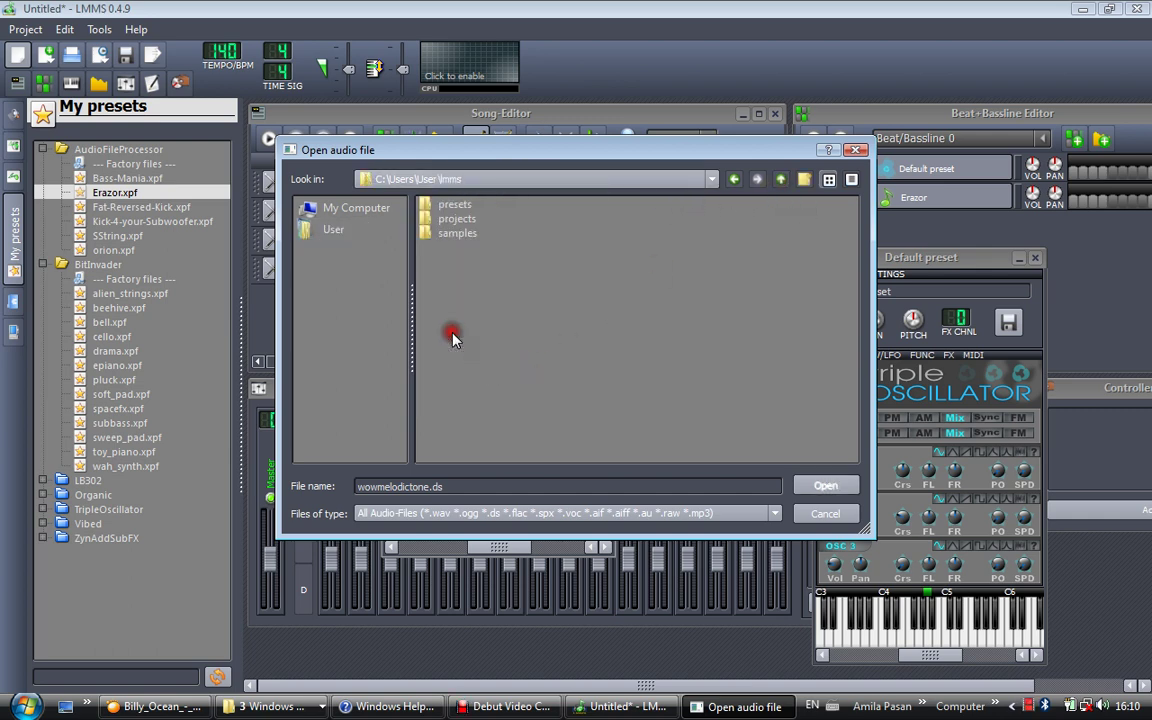
{"action": "double_click", "coordinate": [450, 234]}
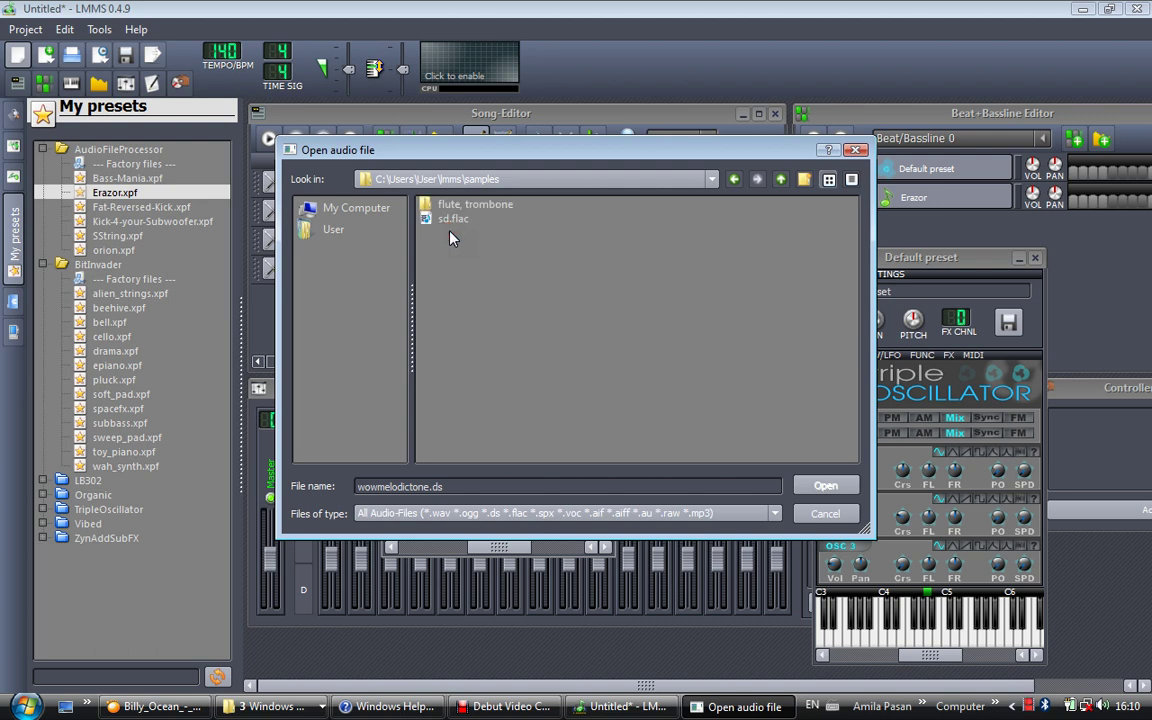
{"action": "left_click", "coordinate": [450, 222]}
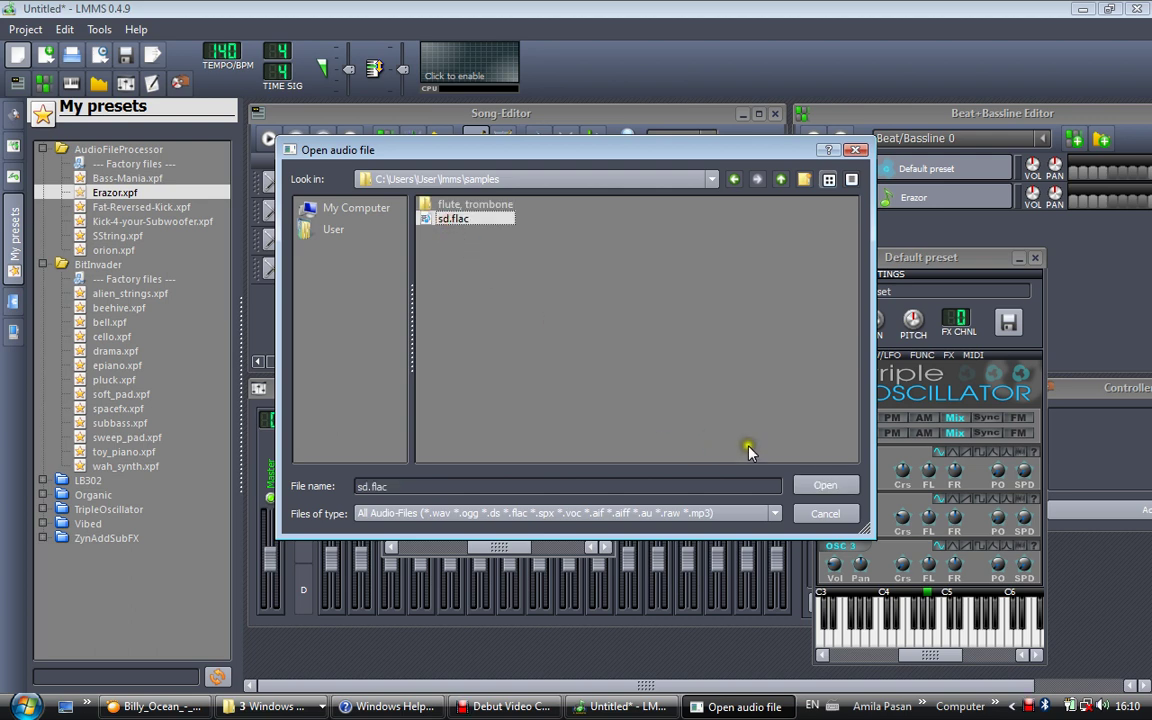
{"action": "left_click", "coordinate": [834, 489]}
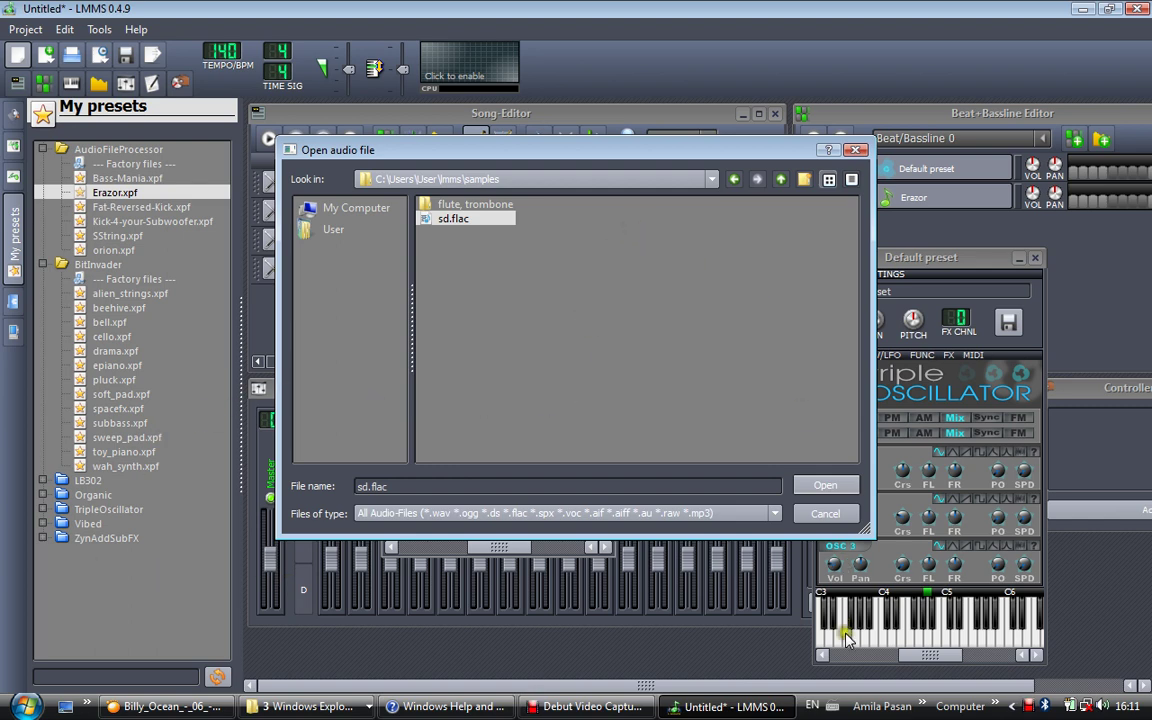
Switch to Windows Task Manager and inspect the LMMS application, the running processes and the services.
{"action": "right_click", "coordinate": [850, 715]}
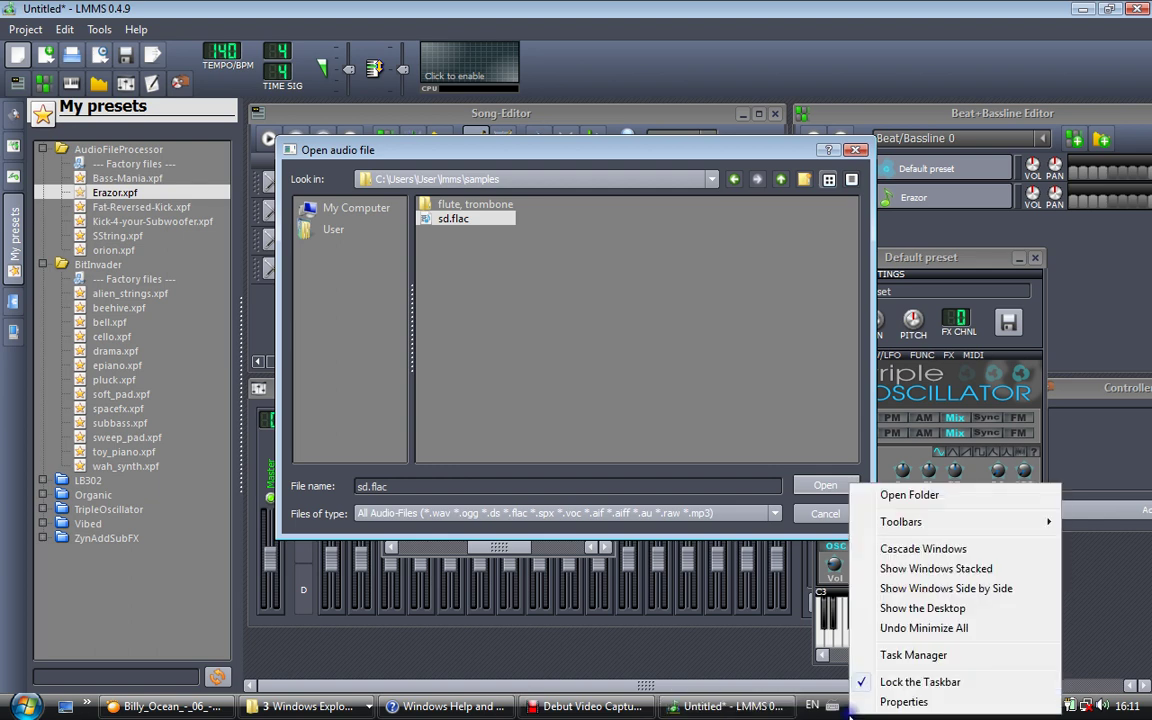
{"action": "left_click", "coordinate": [886, 656]}
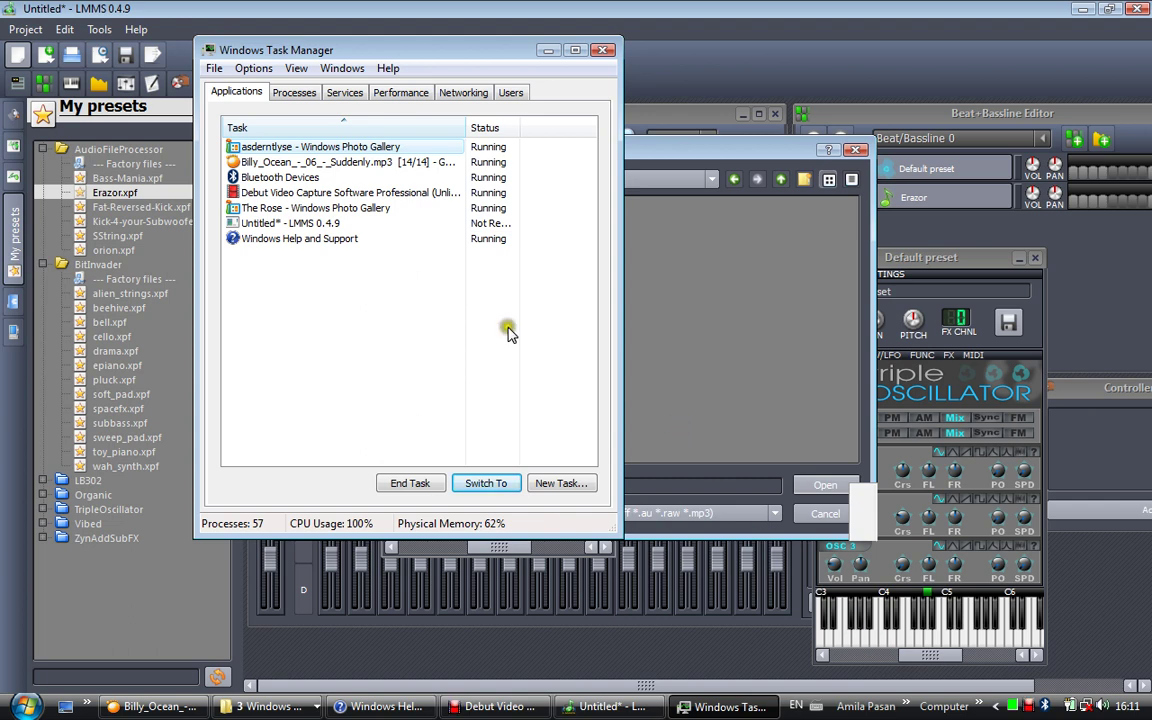
{"action": "left_click", "coordinate": [358, 226]}
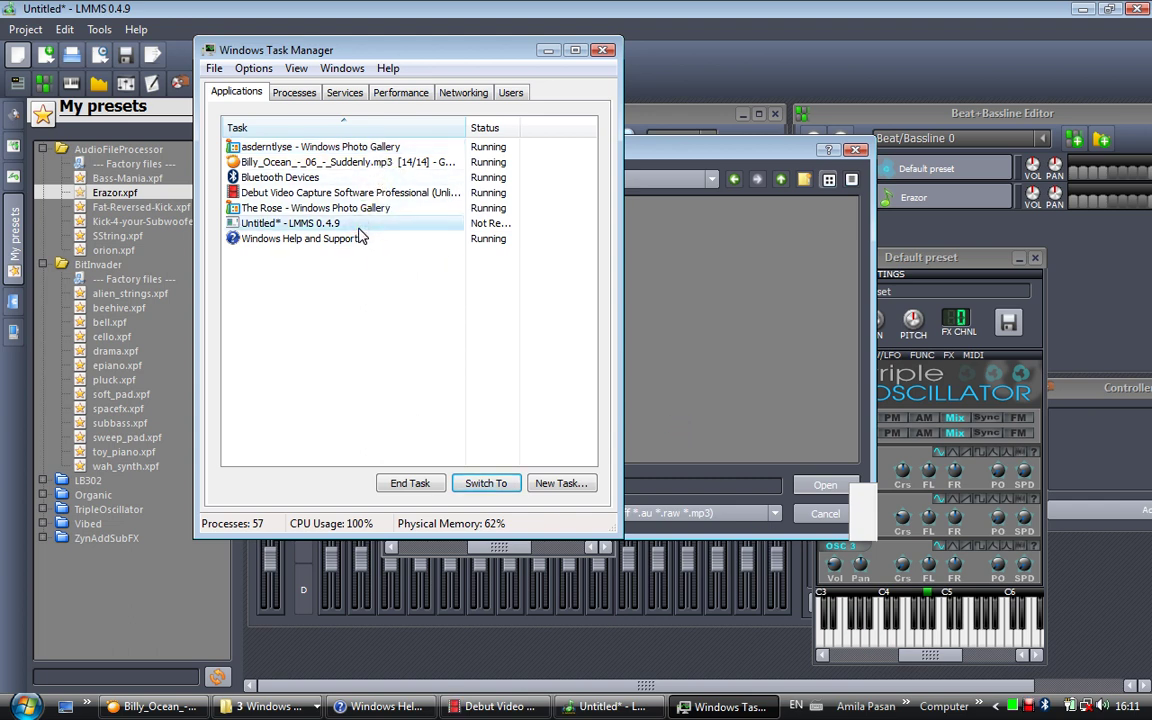
{"action": "left_click", "coordinate": [306, 94]}
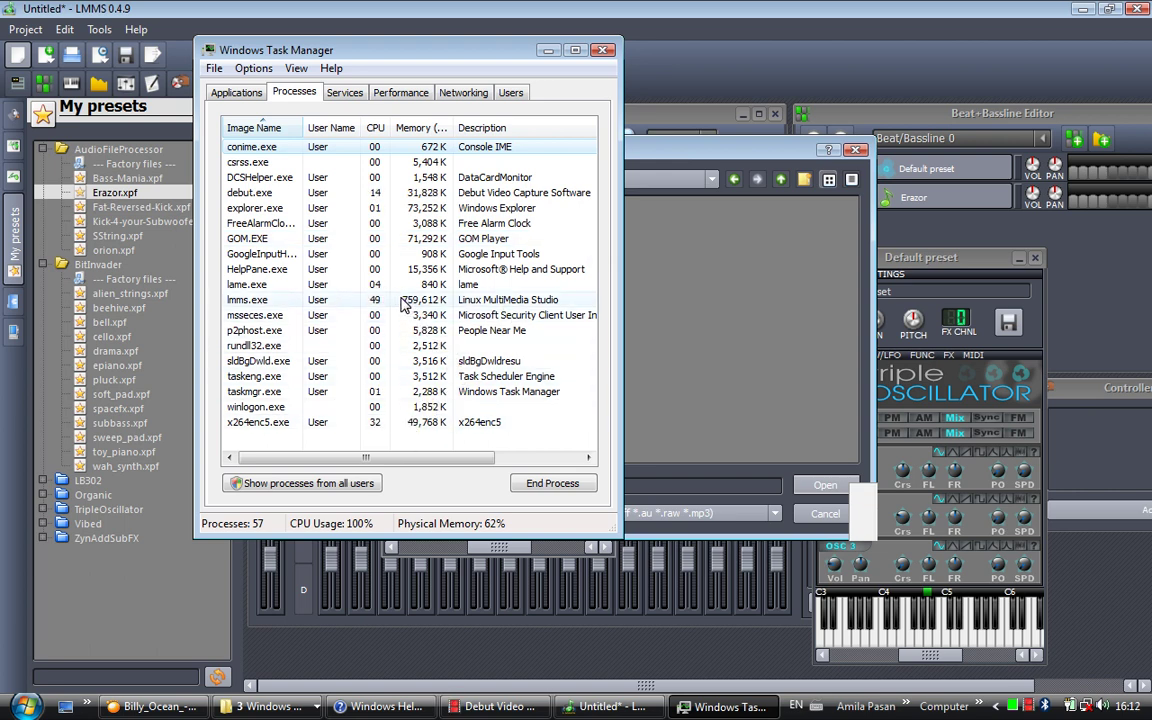
{"action": "left_click", "coordinate": [370, 428]}
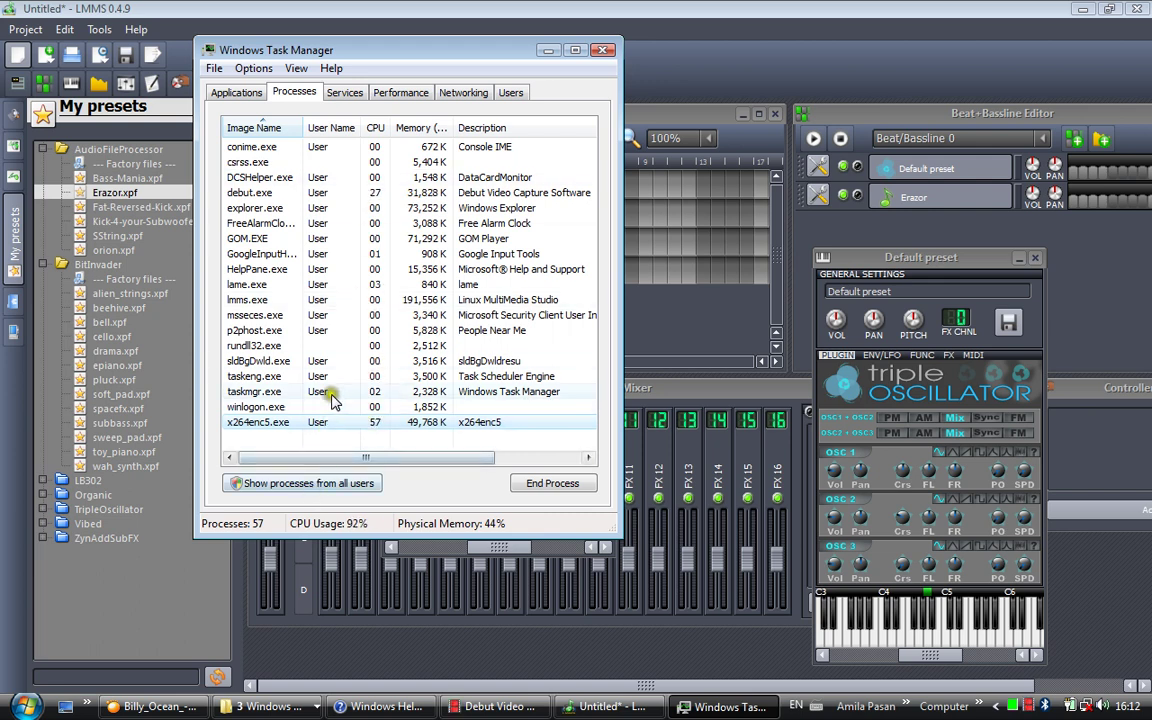
{"action": "left_click", "coordinate": [345, 93]}
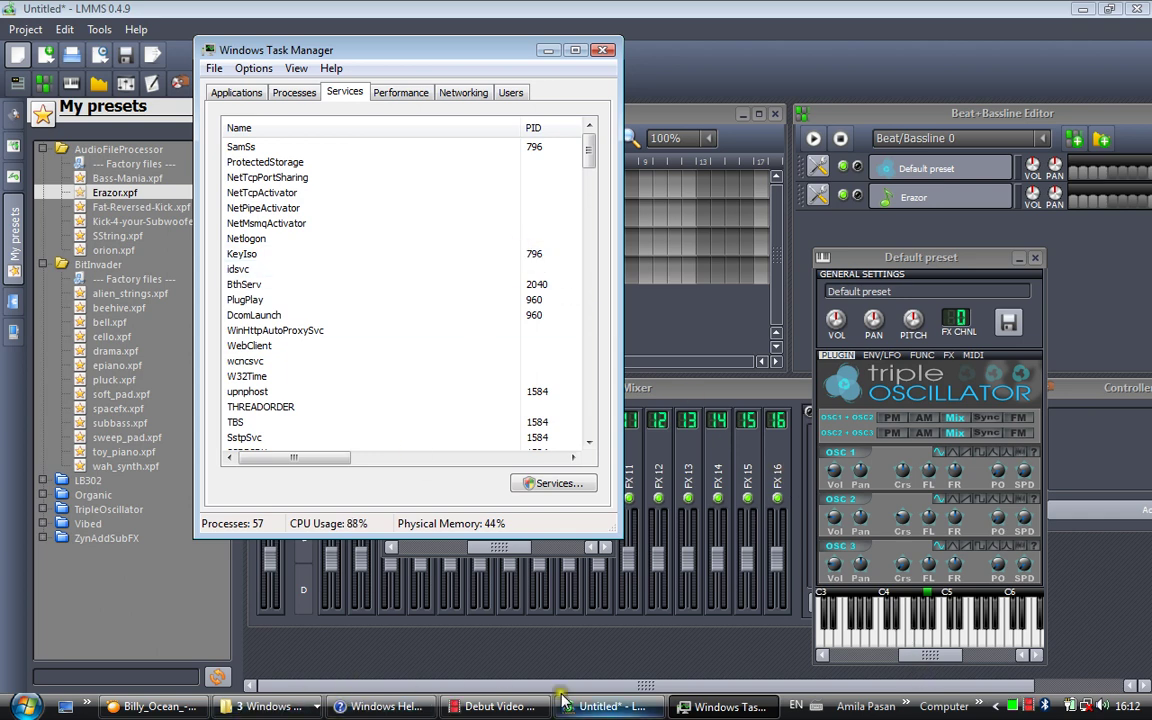
Switch to the Microsoft antivirus program, start a quick scan and move its window clear of Task Manager.
{"action": "left_click", "coordinate": [996, 706]}
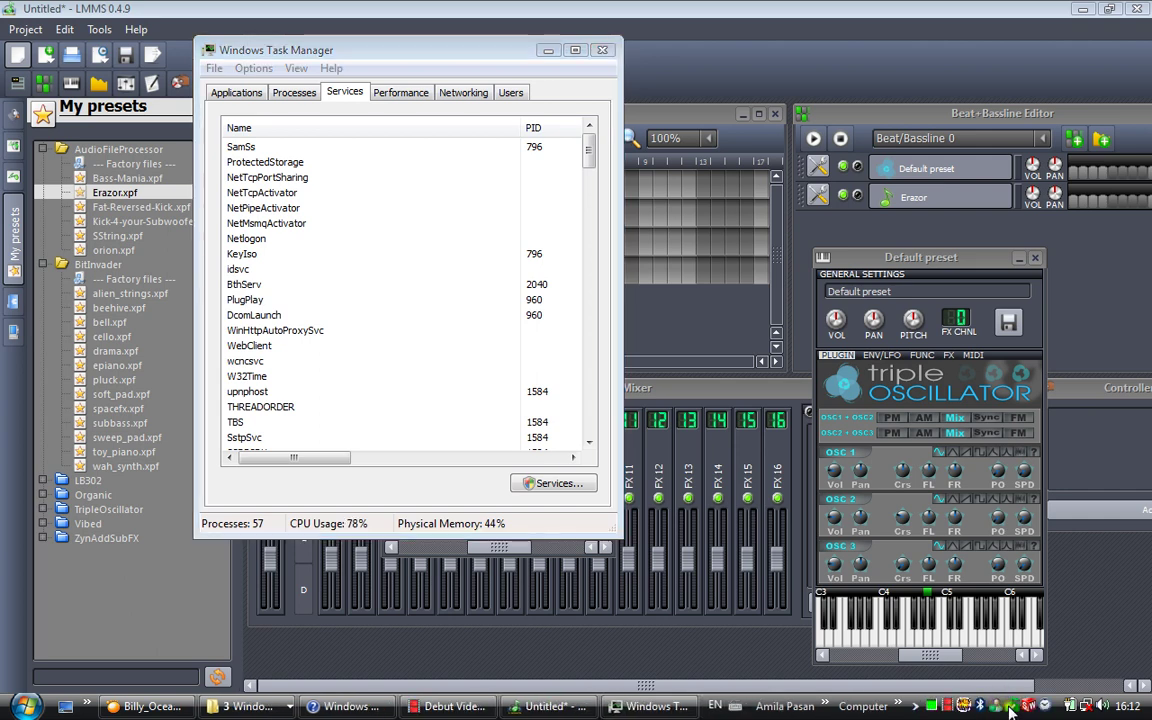
{"action": "left_click", "coordinate": [1009, 707]}
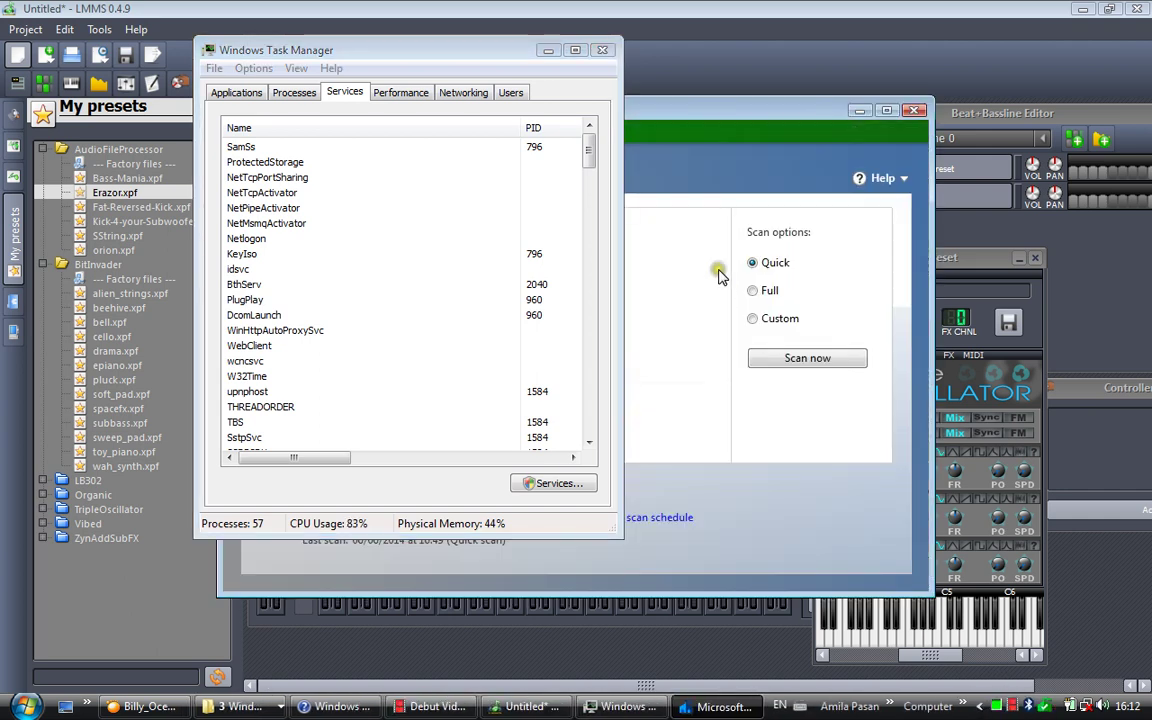
{"action": "left_click", "coordinate": [801, 362]}
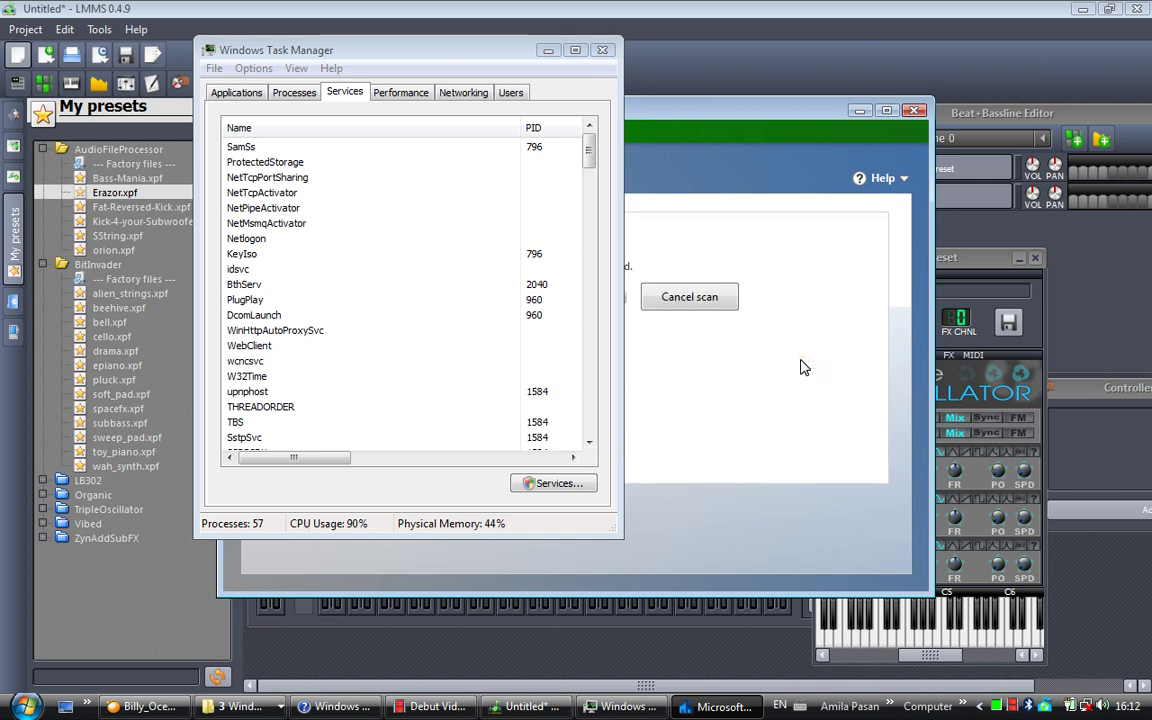
{"action": "left_click_drag", "start_coordinate": [740, 114], "coordinate": [890, 177]}
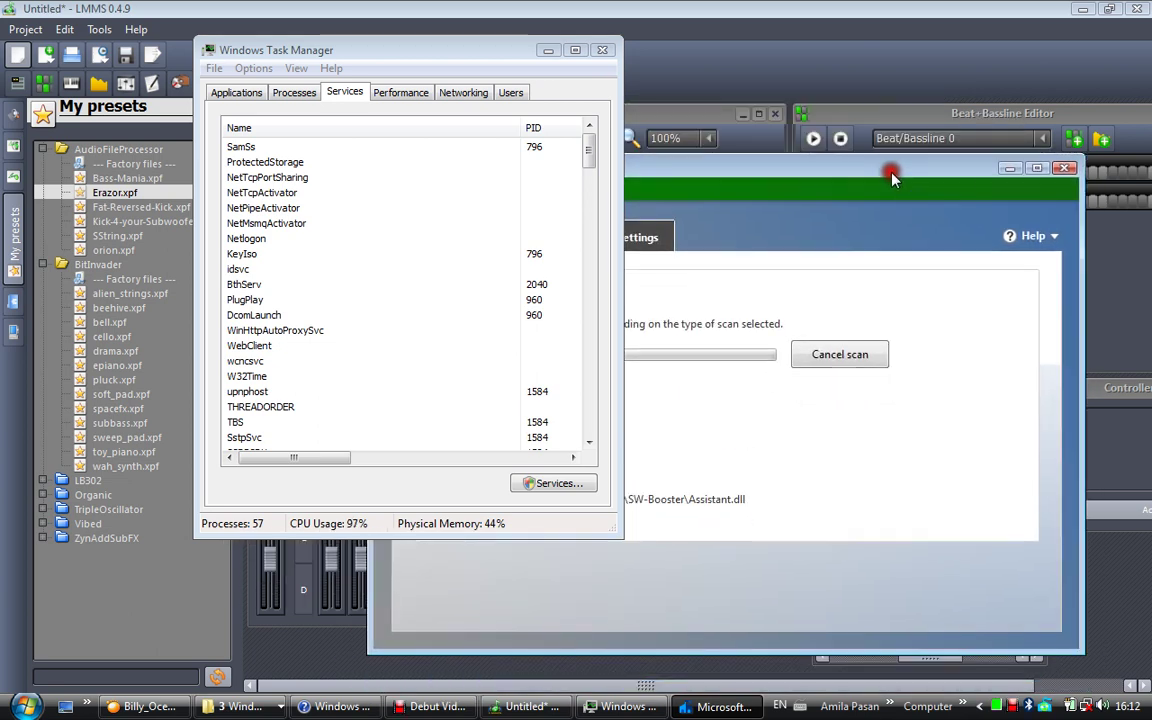
Minimize the antivirus window and view the CPU and memory usage in Task Manager.
{"action": "left_click", "coordinate": [1012, 169]}
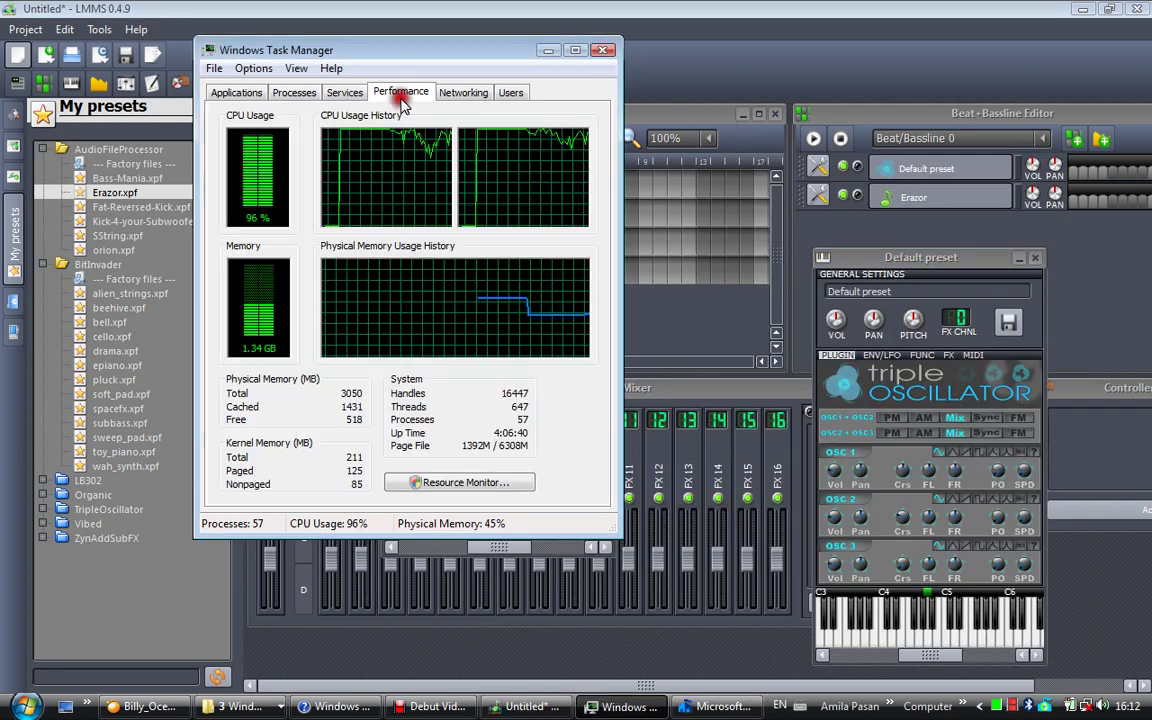
{"action": "left_click", "coordinate": [400, 93]}
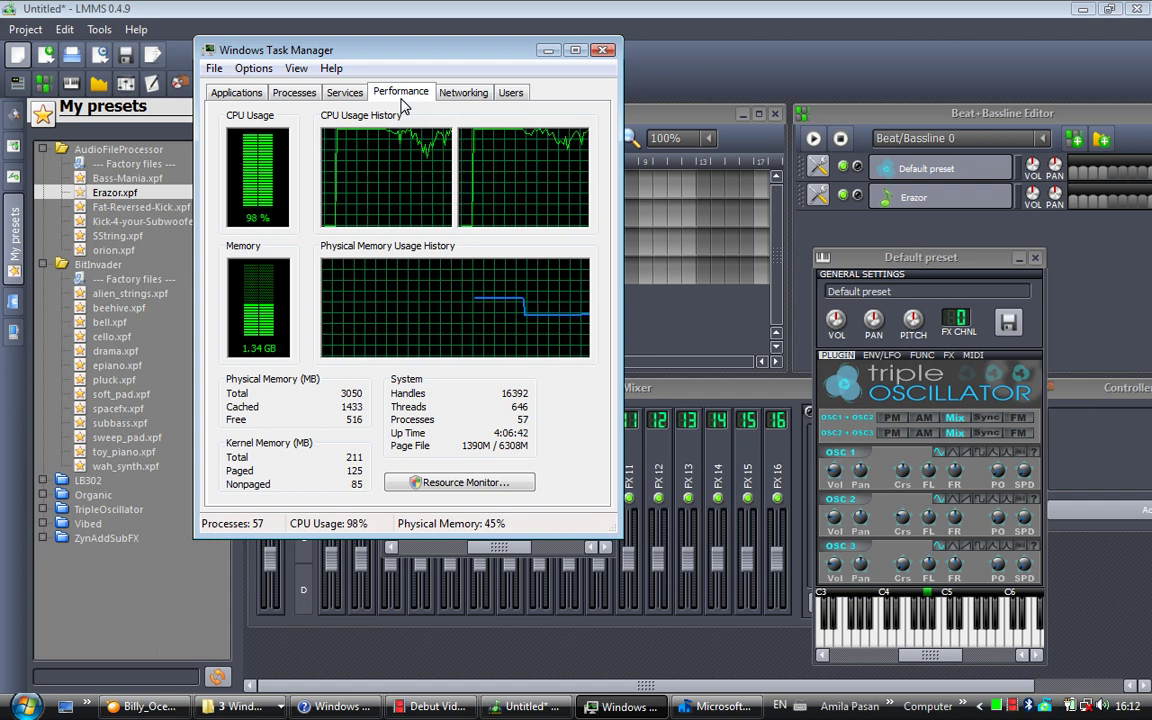